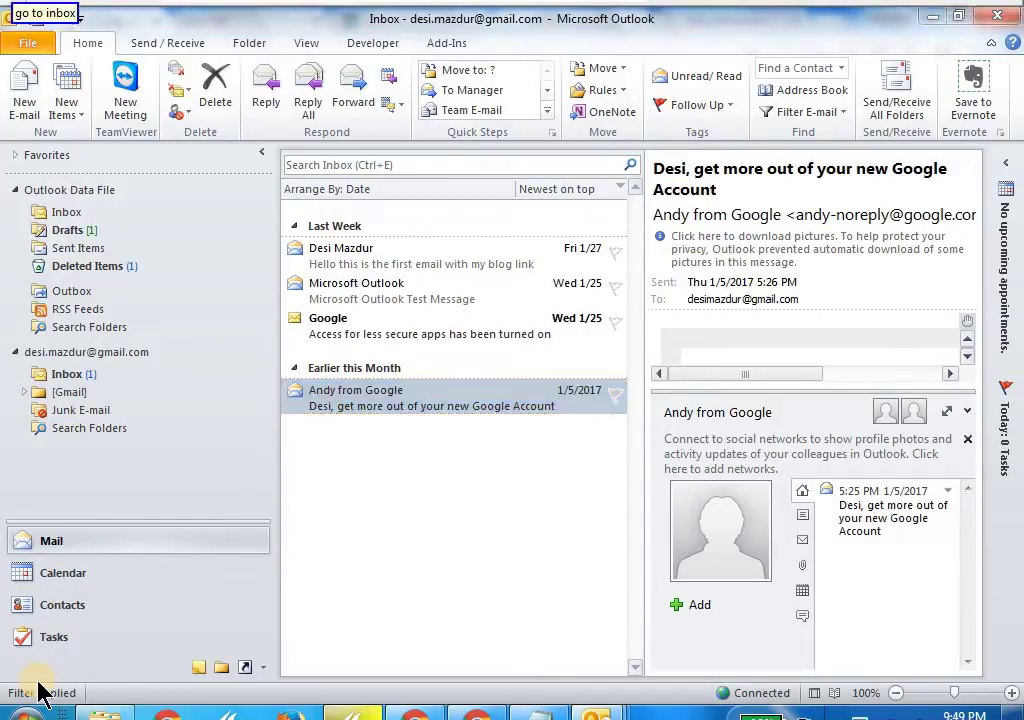
- Use Go to Folder to expand the Gmail account in the folder list and open its Inbox
{"action": "key", "text": "ctrl+shift+i"}
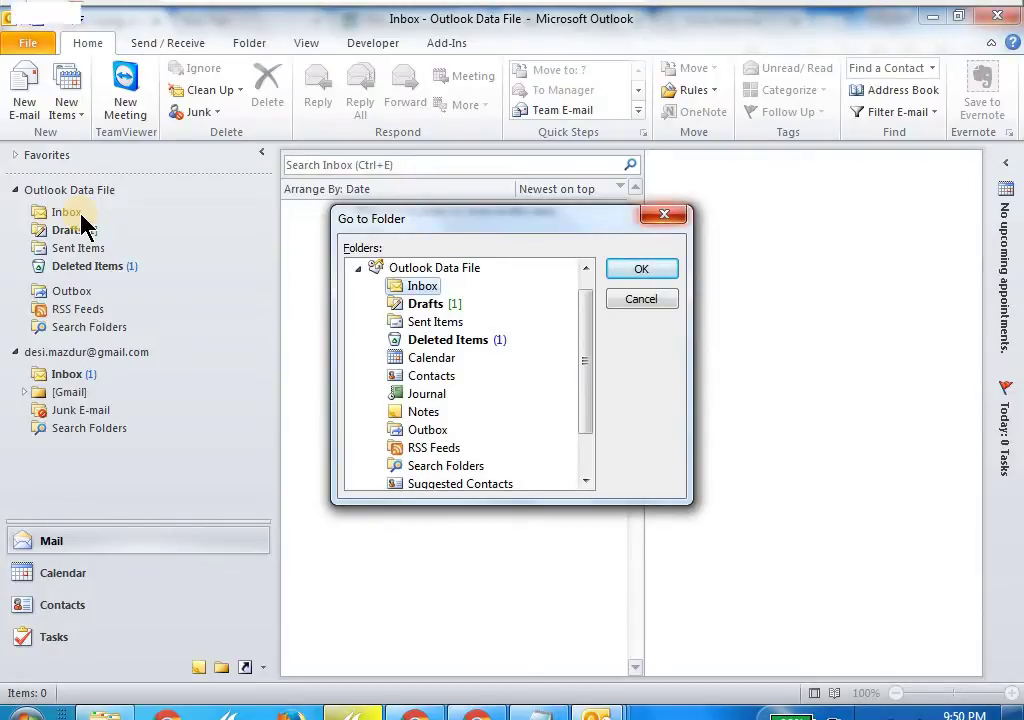
{"action": "key", "text": "Down"}
{"action": "key", "text": "Down"}
{"action": "key", "text": "Down"}
{"action": "key", "text": "Down"}
{"action": "key", "text": "Down"}
{"action": "key", "text": "Down"}
{"action": "key", "text": "Down"}
{"action": "key", "text": "Down"}
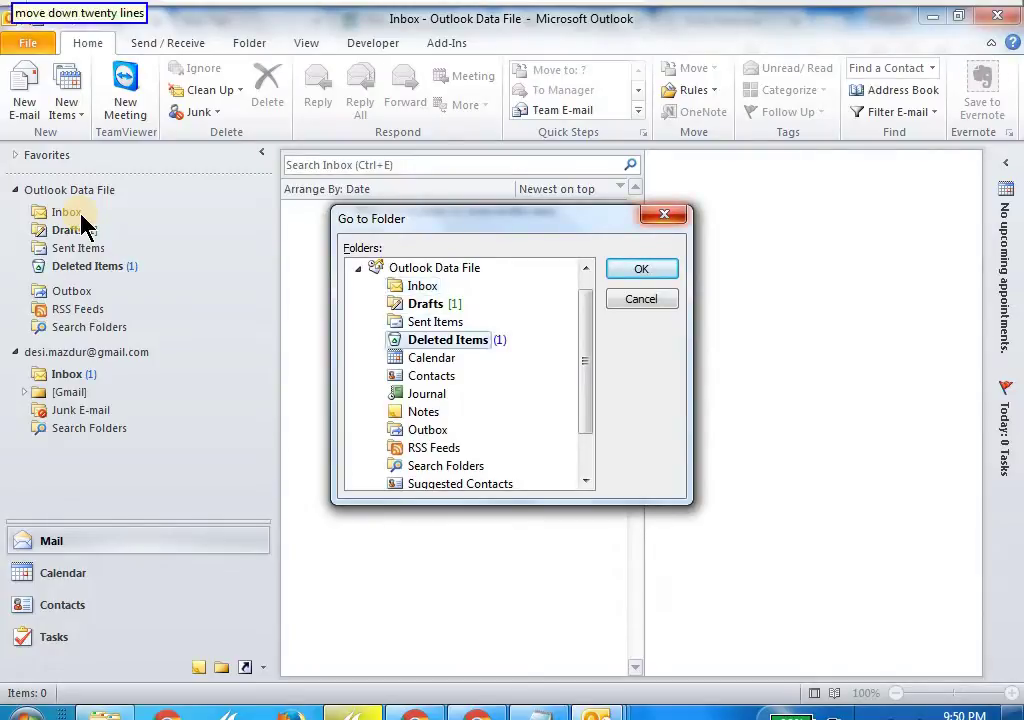
{"action": "key", "text": "Down"}
{"action": "key", "text": "Down"}
{"action": "key", "text": "Down"}
{"action": "key", "text": "Down"}
{"action": "key", "text": "Down"}
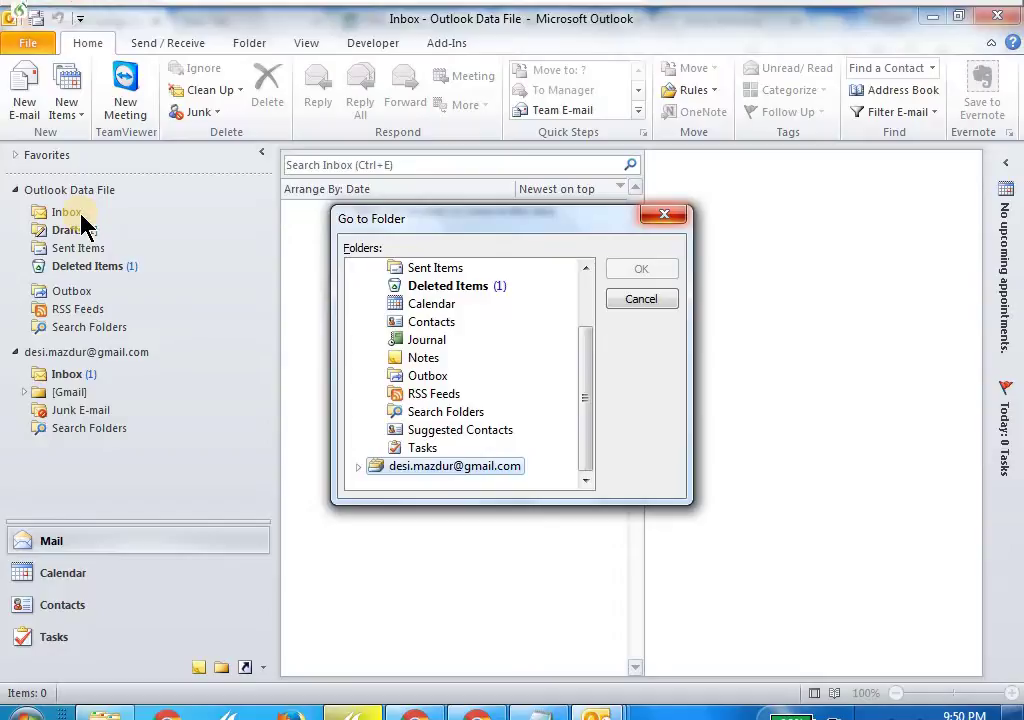
{"action": "key", "text": "Tab"}
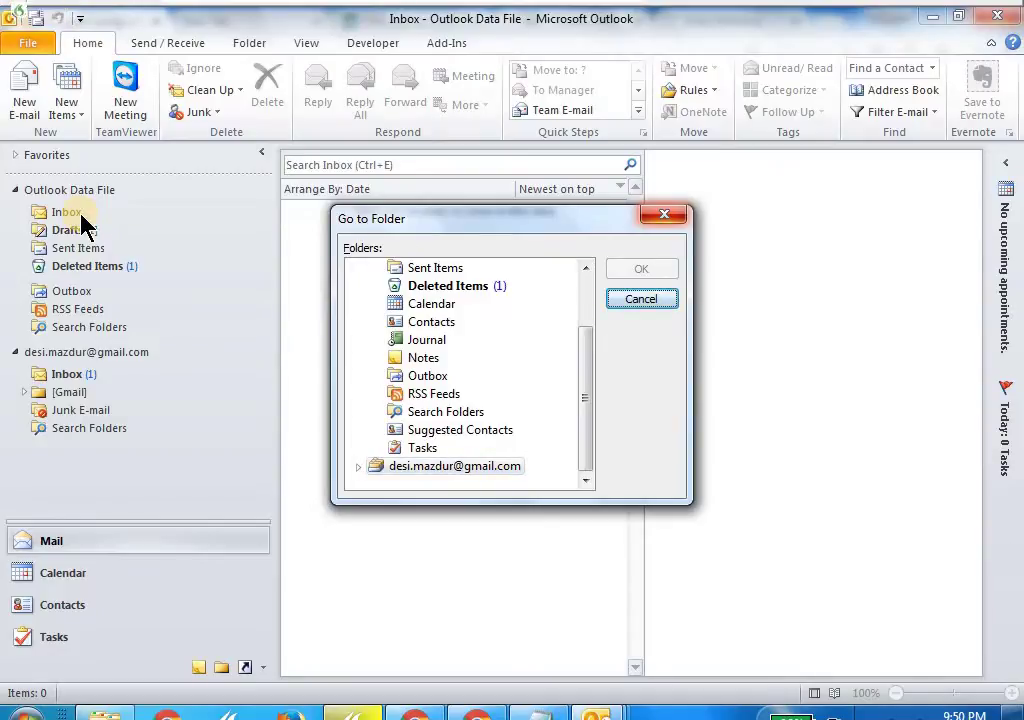
{"action": "key", "text": "shift+Tab"}
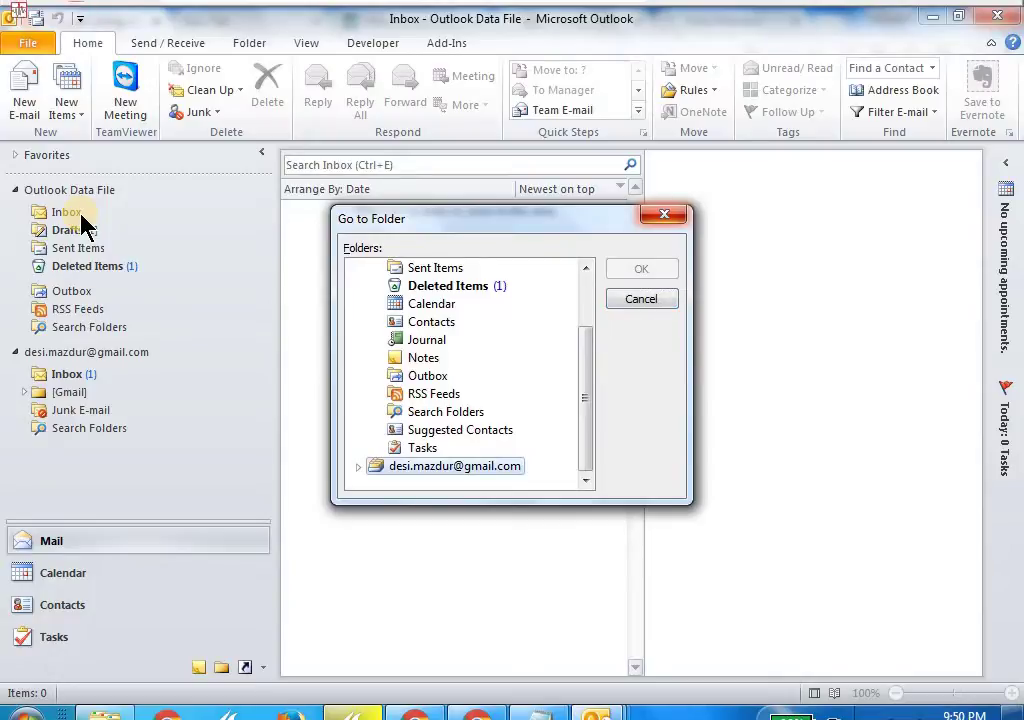
{"action": "key", "text": "Right"}
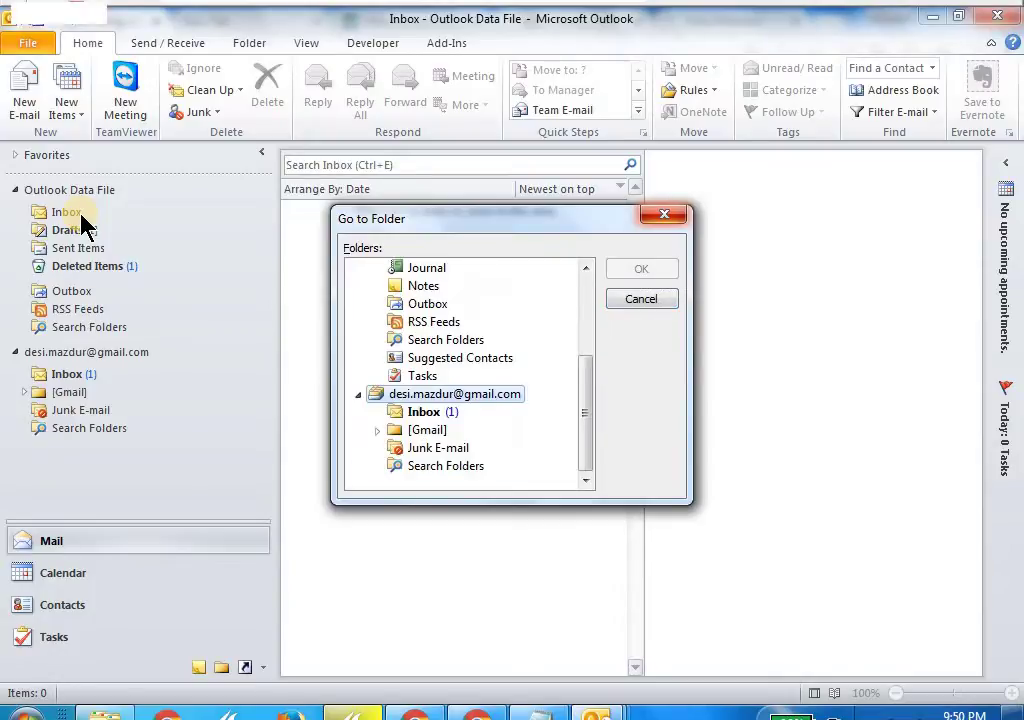
{"action": "key", "text": "Down"}
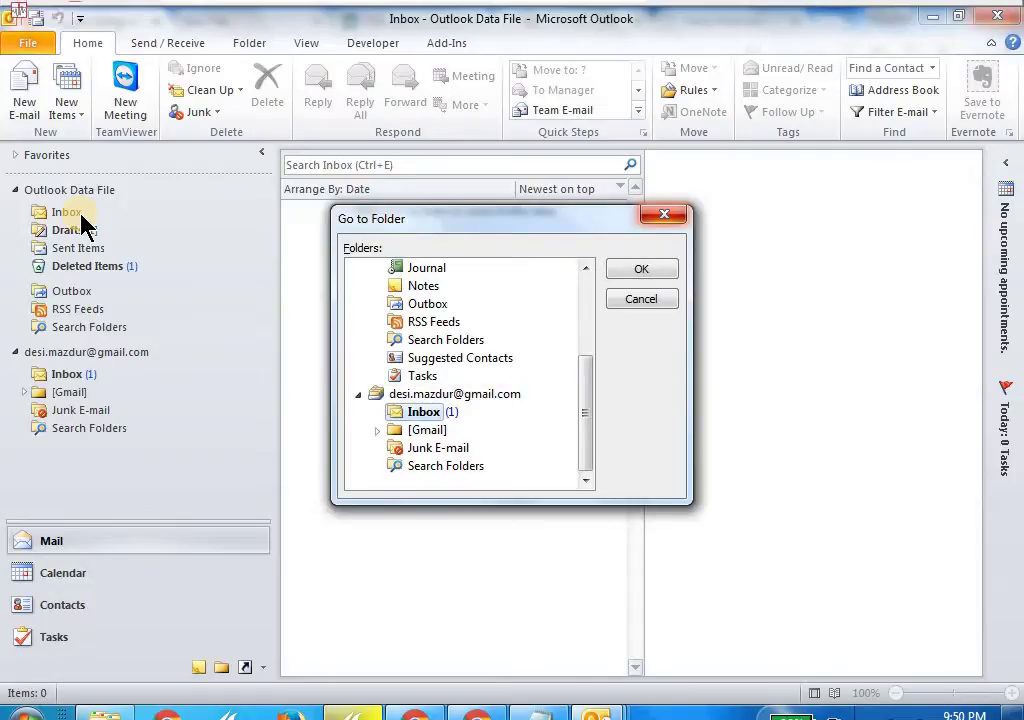
{"action": "key", "text": "Return"}
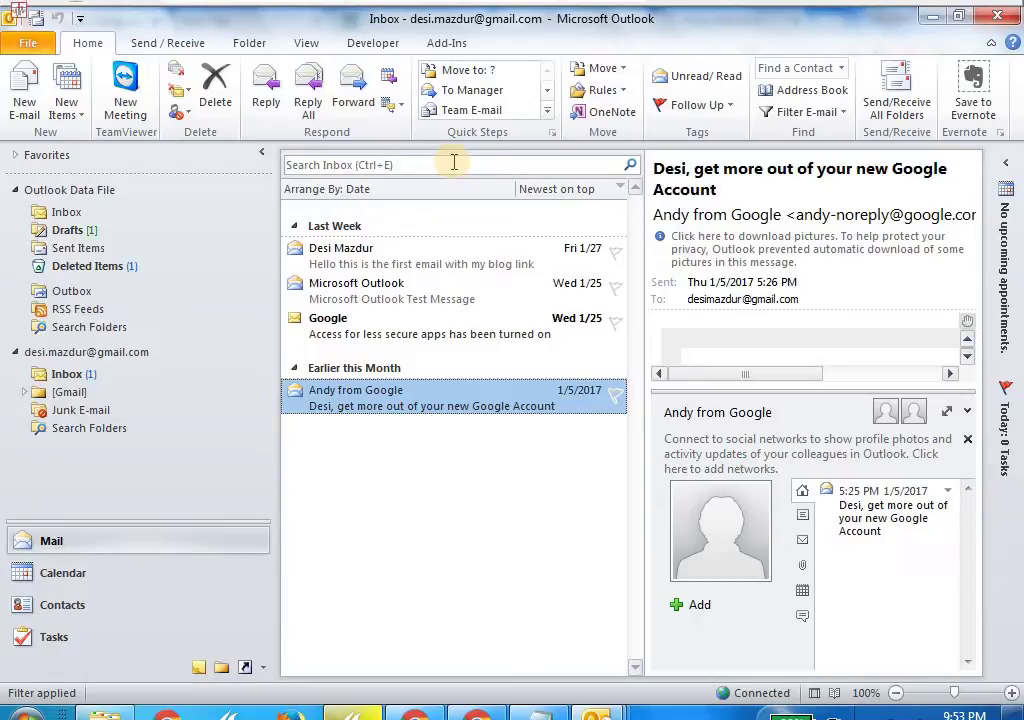
{"action": "left_click", "coordinate": [454, 164]}
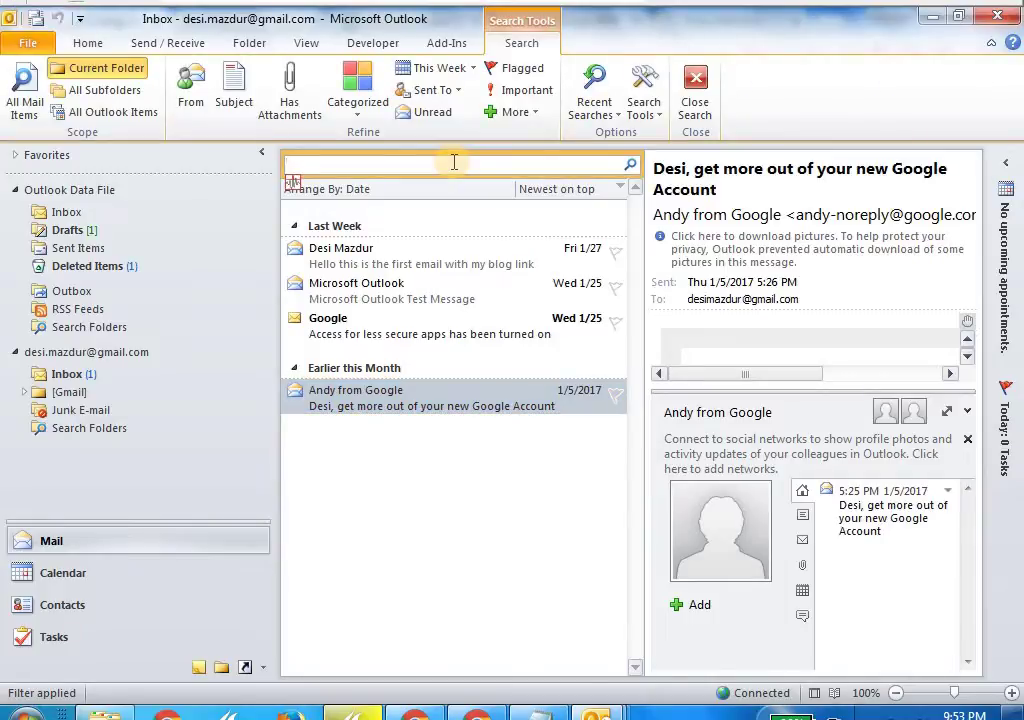
{"action": "key", "text": "ctrl+e"}
{"action": "type", "text": "Good to sleep on"}
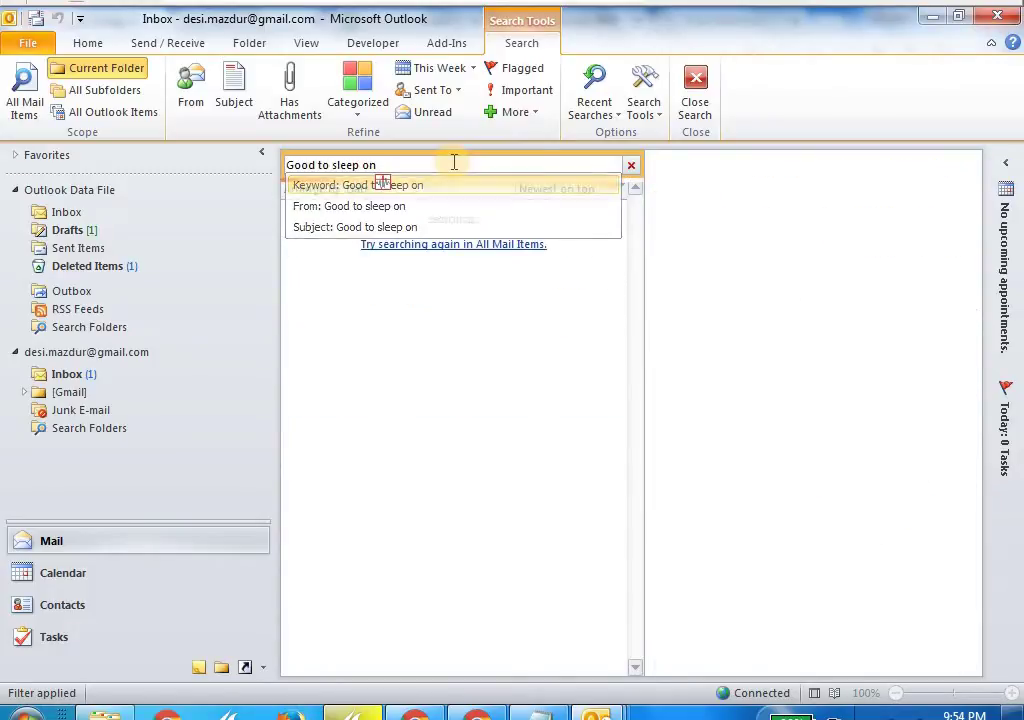
{"action": "key", "text": "Return"}
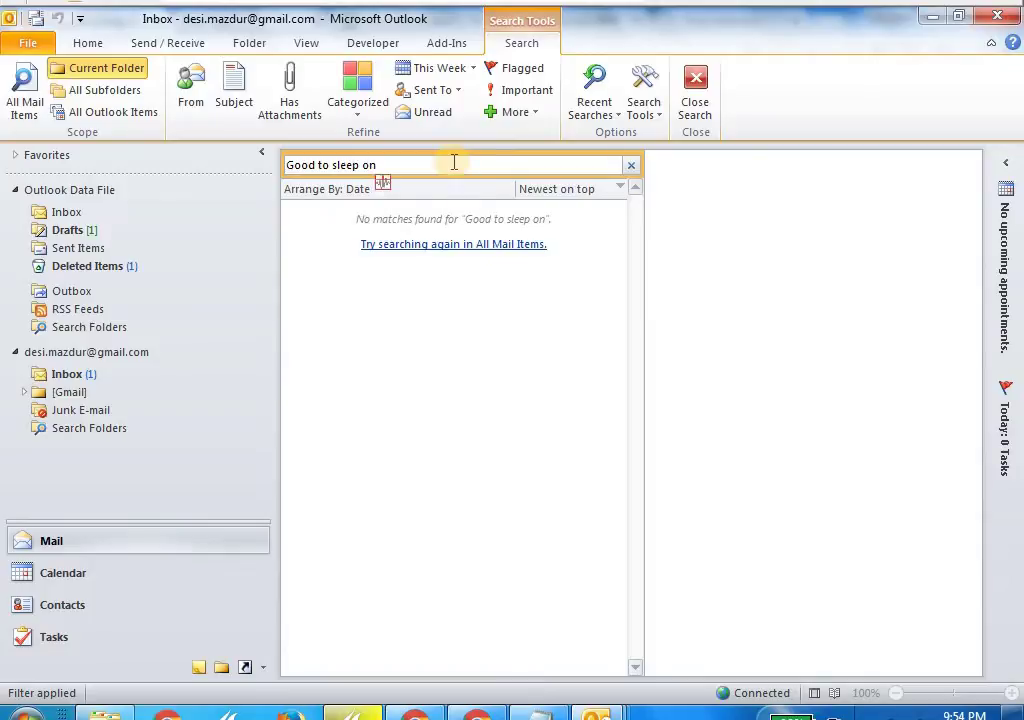
{"action": "left_click", "coordinate": [454, 163]}
{"action": "key", "text": "ctrl+BackSpace"}
{"action": "key", "text": "ctrl+BackSpace"}
{"action": "key", "text": "ctrl+BackSpace"}
{"action": "key", "text": "ctrl+BackSpace"}
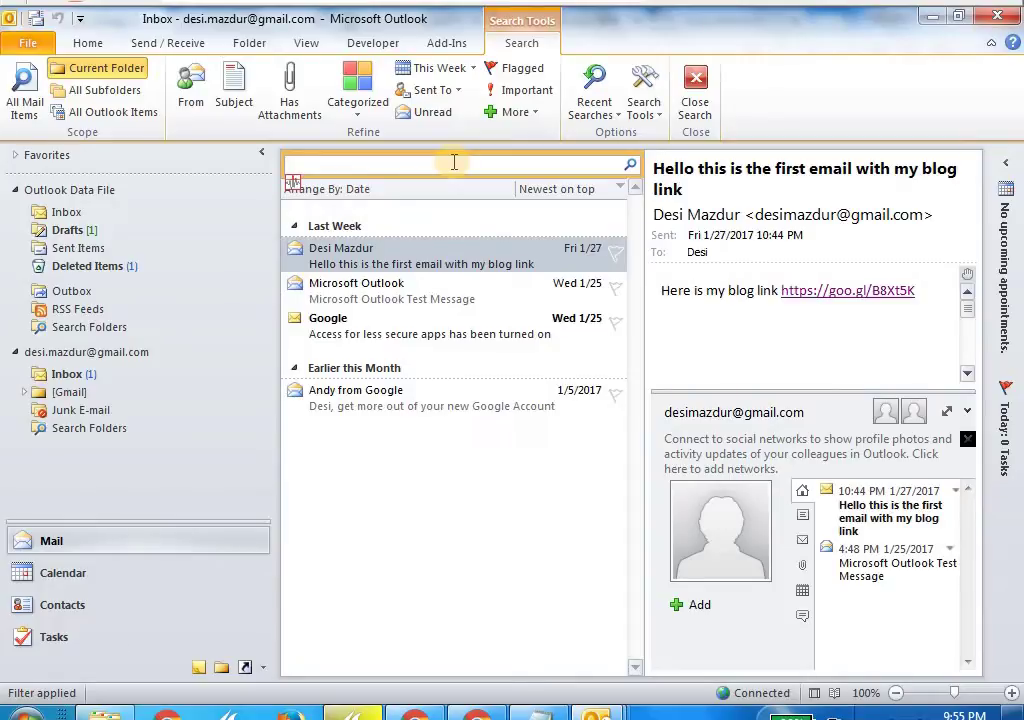
- Search the Gmail Inbox for "account" and move the focus to the list of results
{"action": "type", "text": "accoun"}
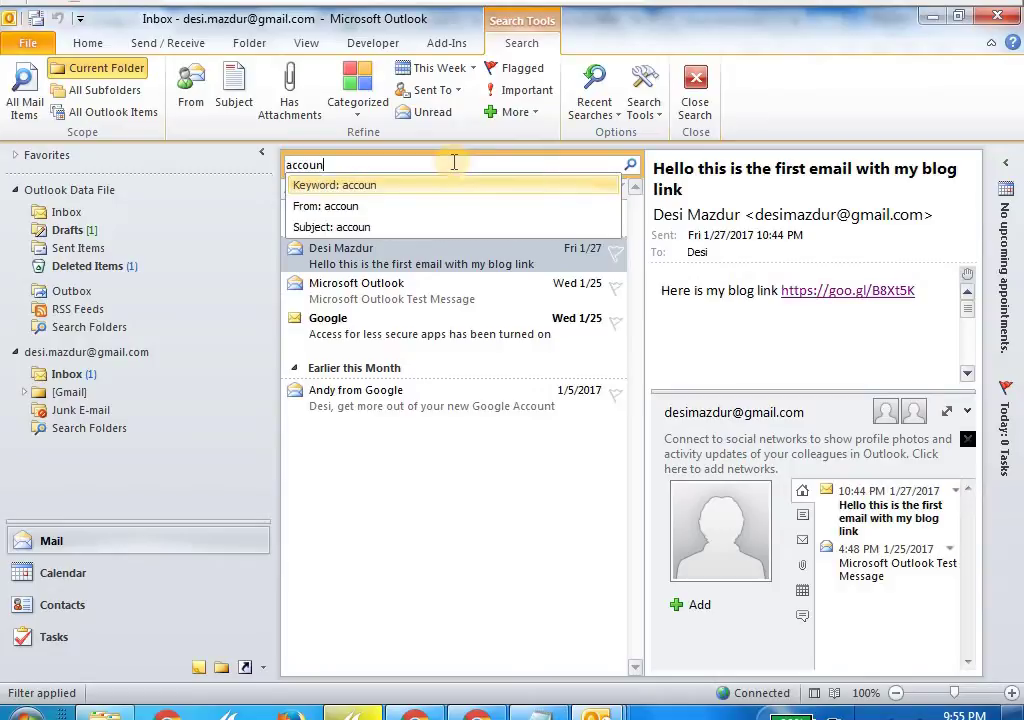
{"action": "type", "text": "t"}
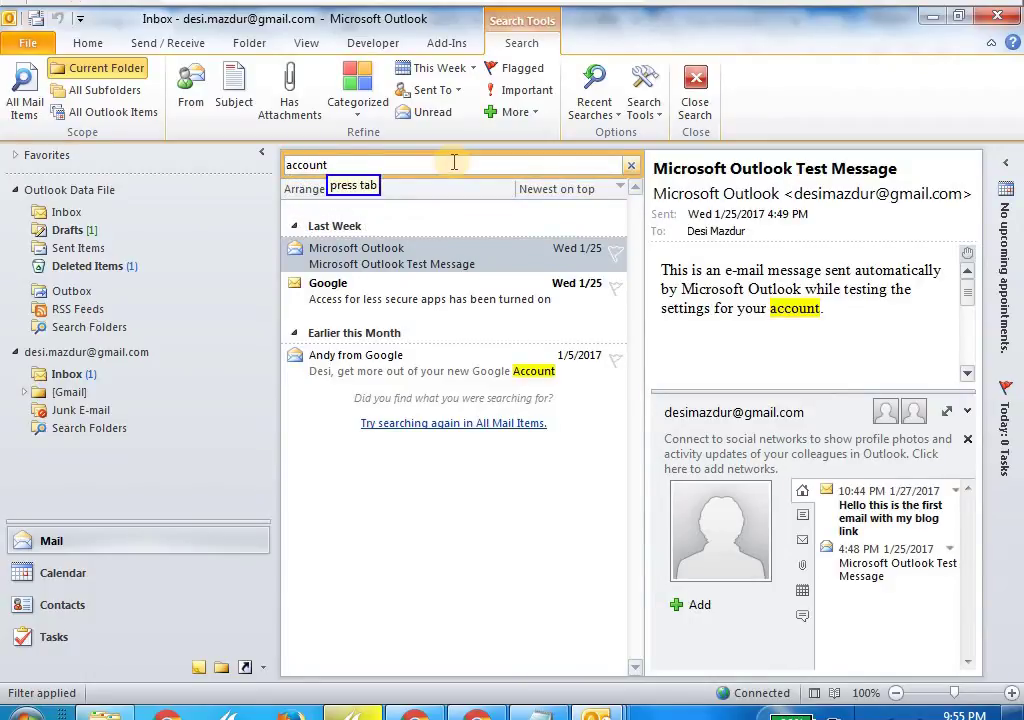
{"action": "key", "text": "Tab"}
{"action": "key", "text": "Tab"}
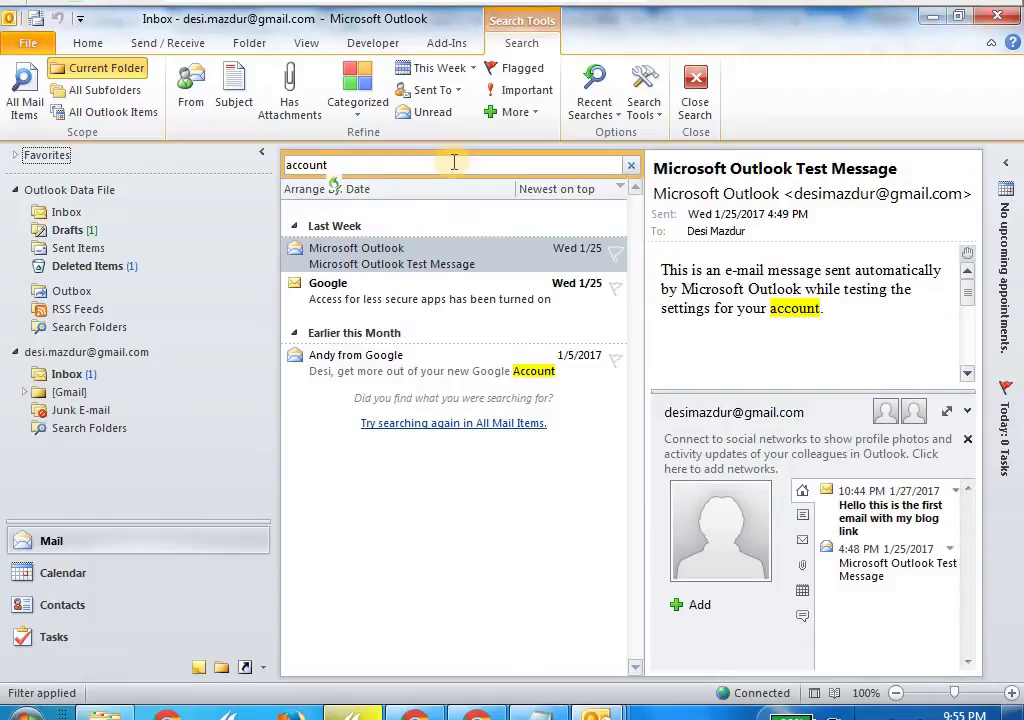
{"action": "key", "text": "Tab"}
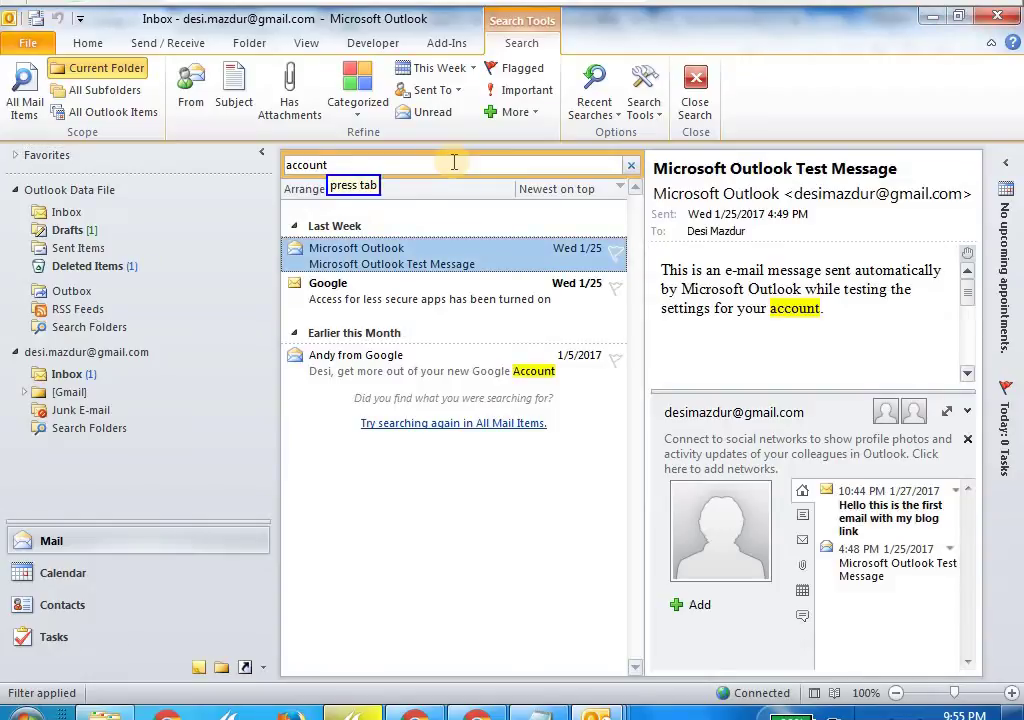
- Open the Google message "Access for less secure apps has been turned on" and maximize its window
{"action": "key", "text": "Down"}
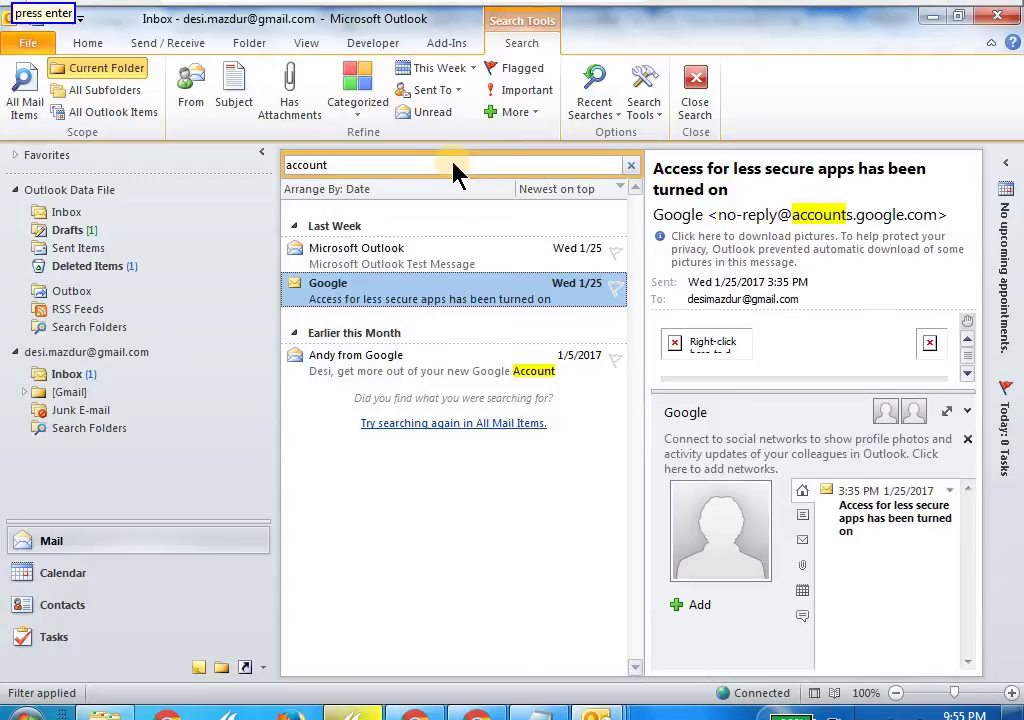
{"action": "key", "text": "Return"}
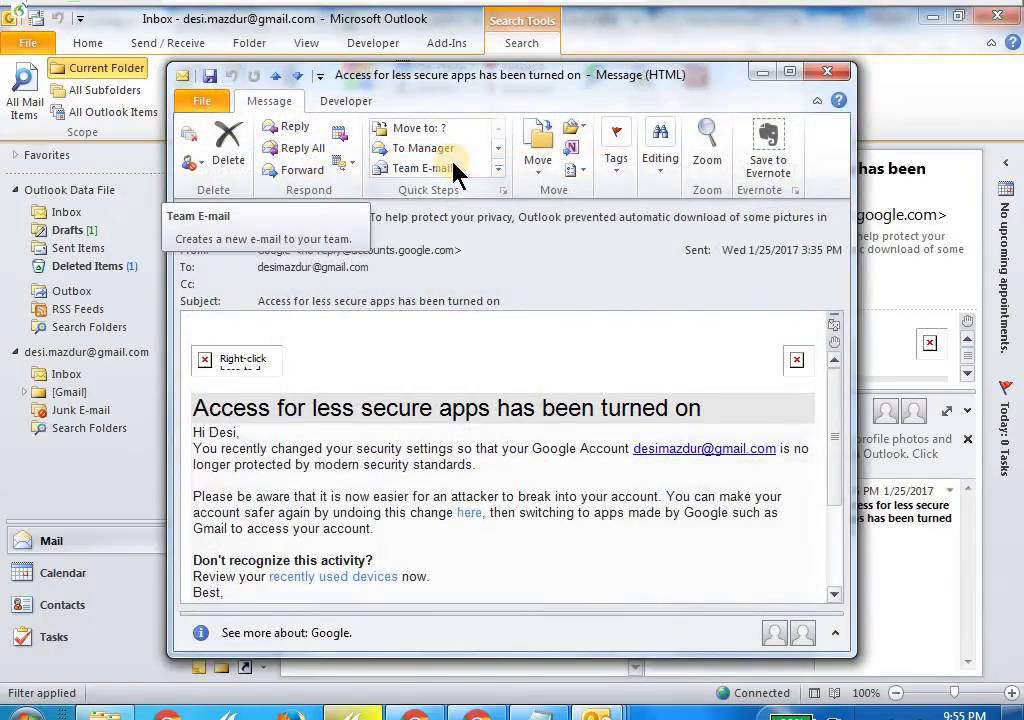
{"action": "key", "text": "super+Up"}
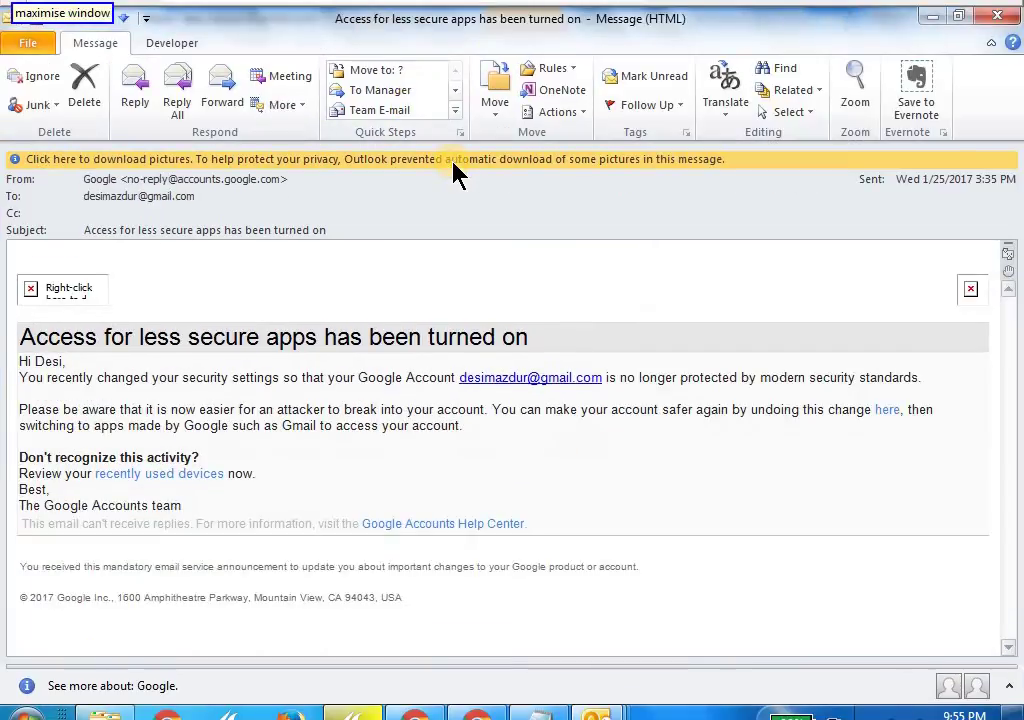
- Start a reply to the sender of the open Google message and maximize the reply window
{"action": "key", "text": "alt"}
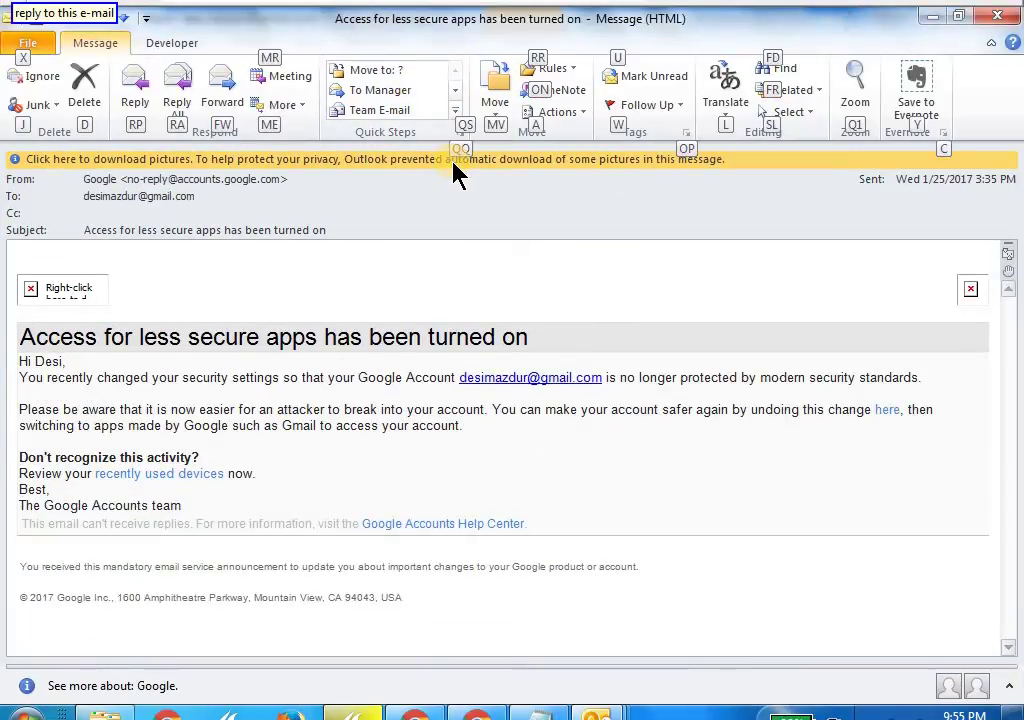
{"action": "key", "text": "alt"}
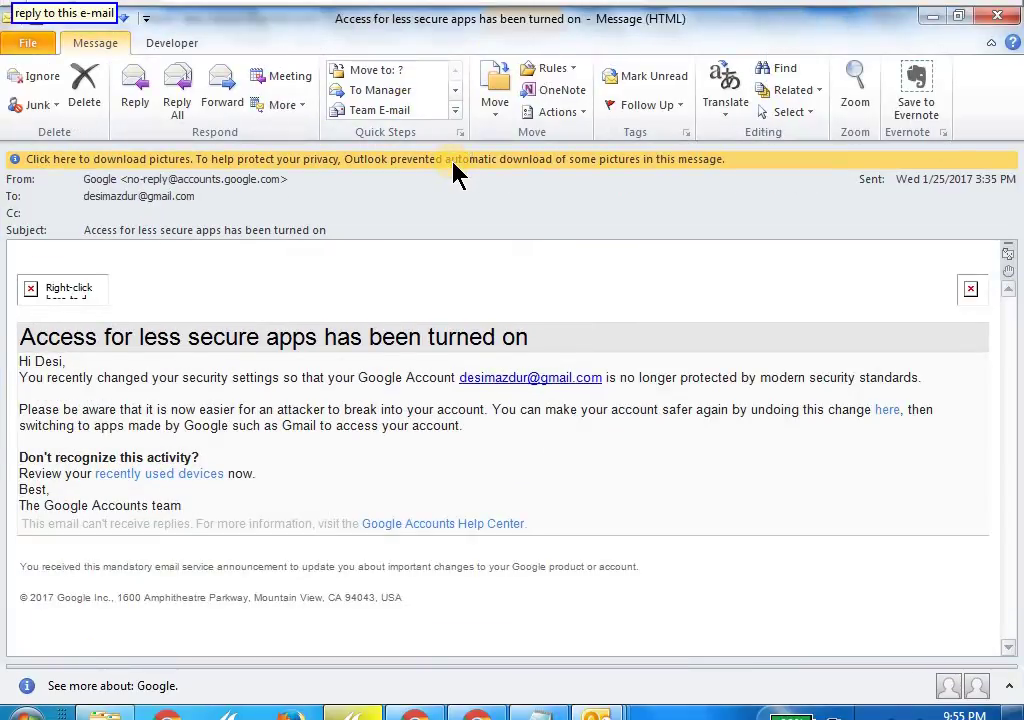
{"action": "key", "text": "ctrl+r"}
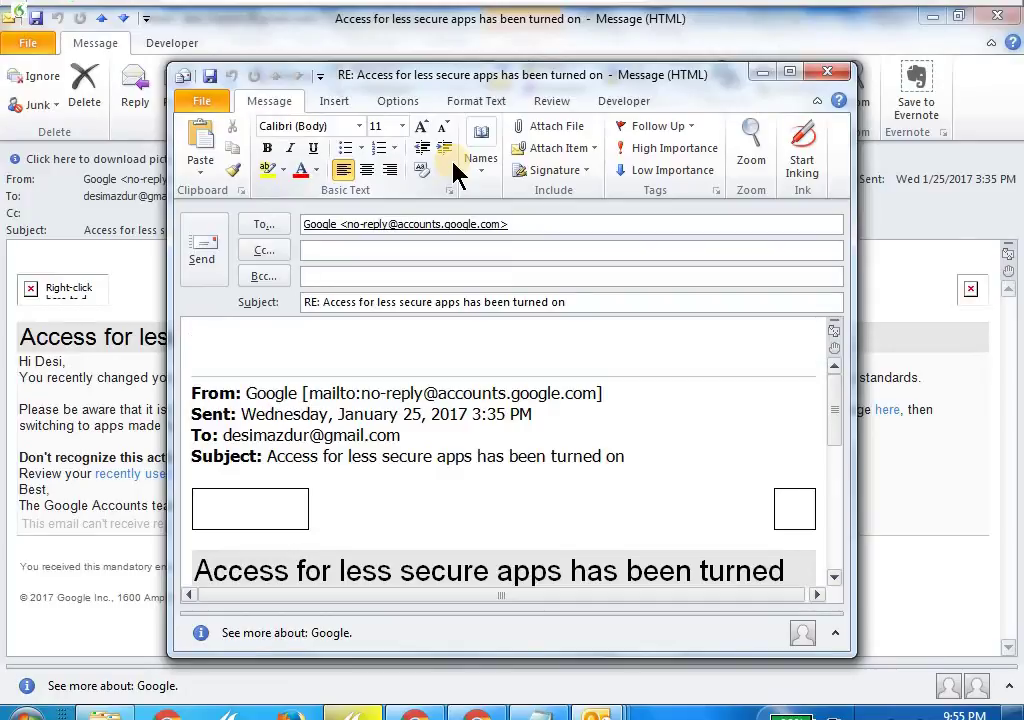
{"action": "key", "text": "super+Up"}
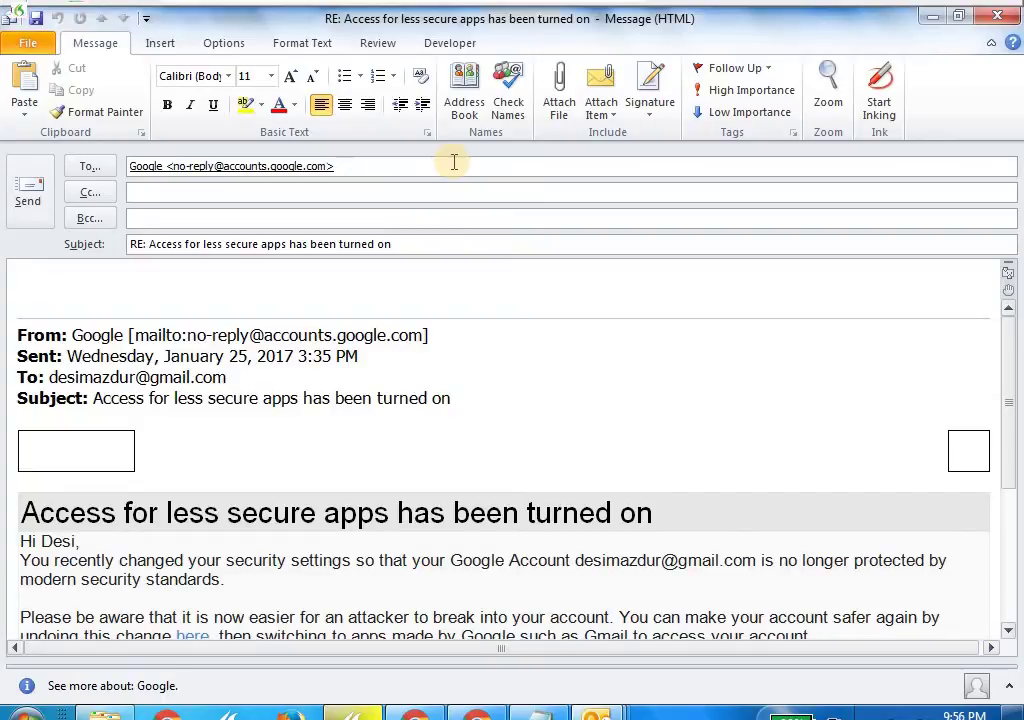
- Write in the reply: "This is a demonstration on how to search for a particular email using a keyword and then respond to that email"
{"action": "type", "text": "This is a demonstration on how to search for a particular email using a keyword and then"}
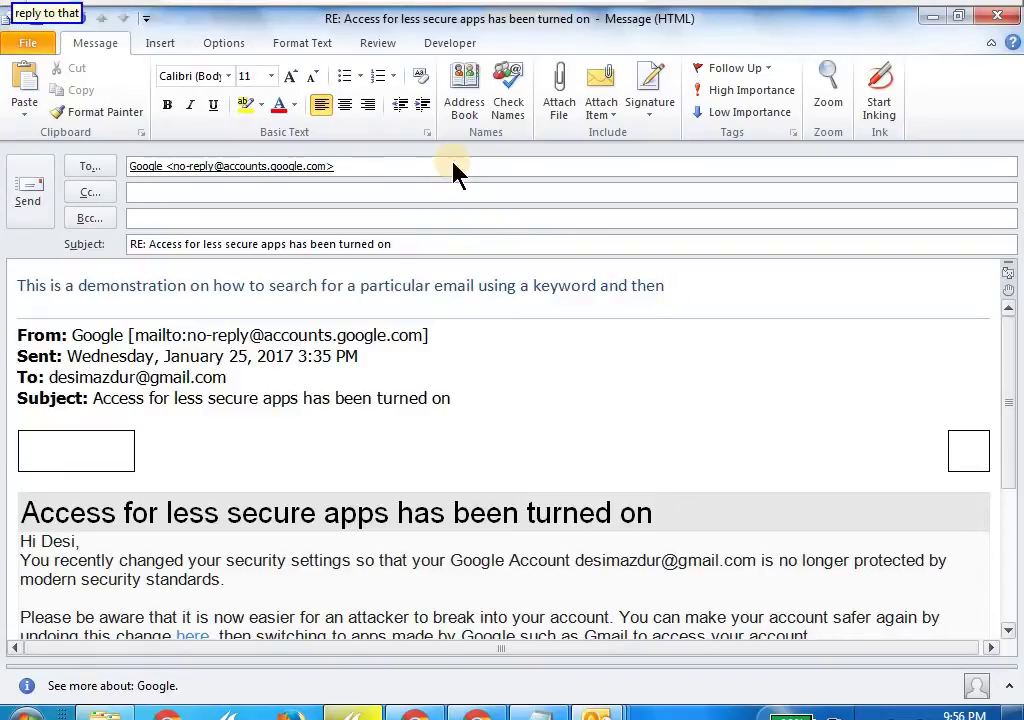
{"action": "key", "text": "alt"}
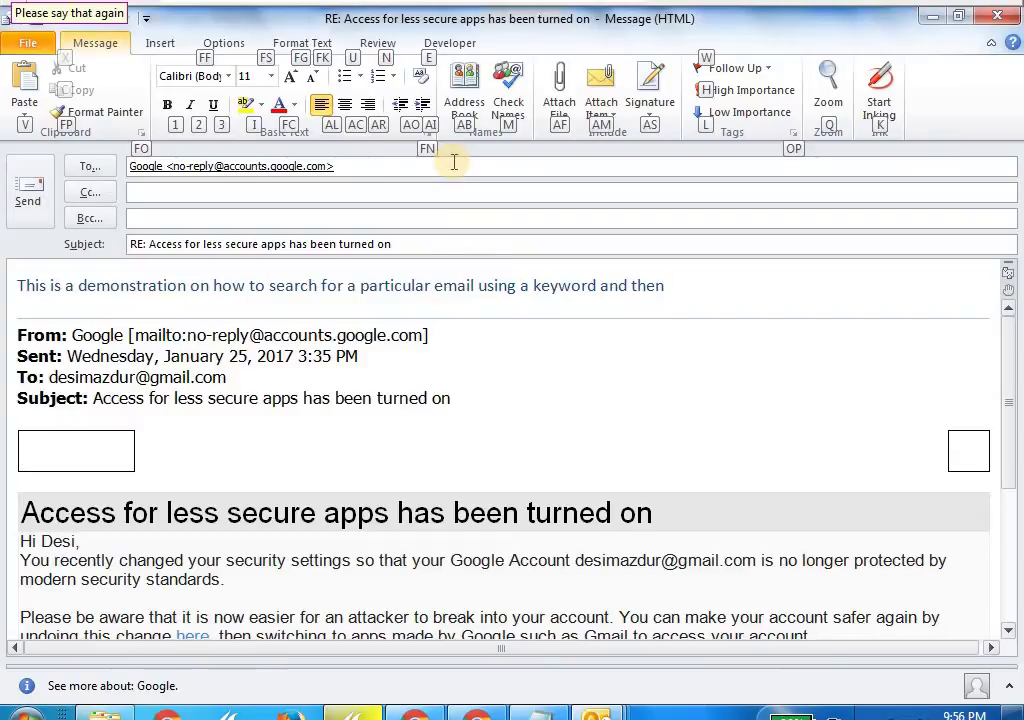
{"action": "left_click", "coordinate": [696, 287]}
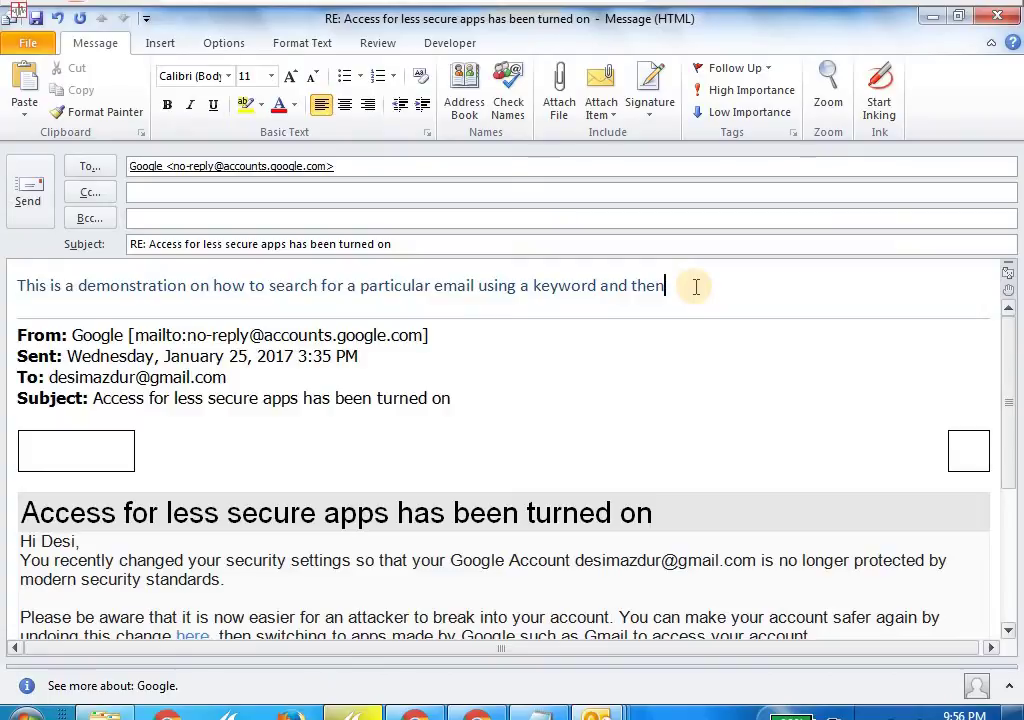
{"action": "type", "text": "respond to that email"}
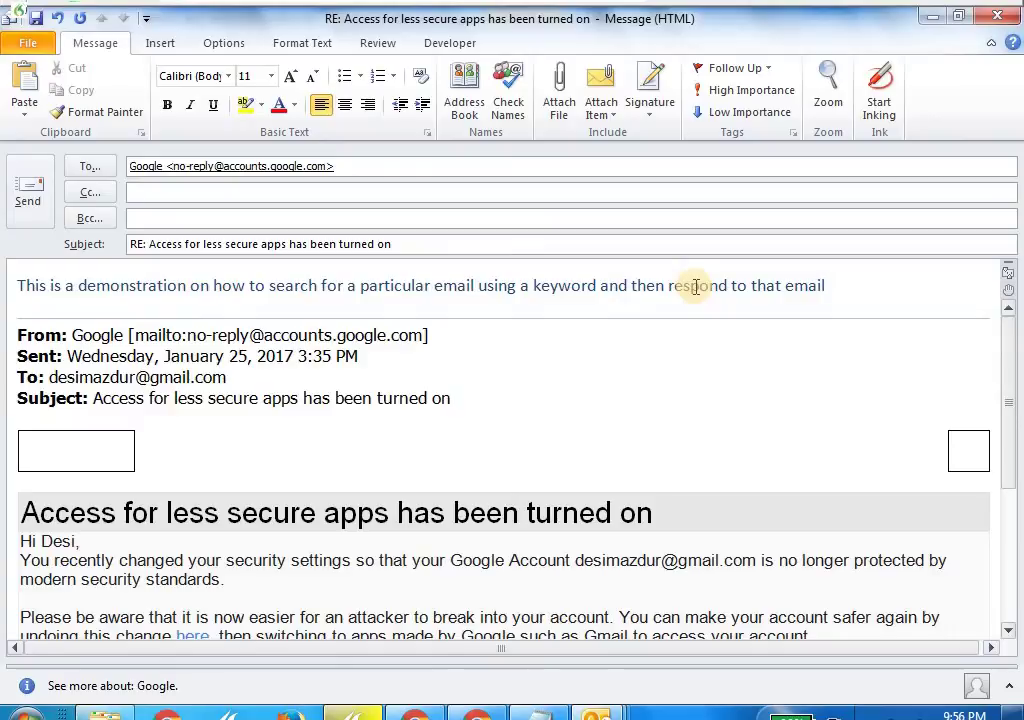
{"action": "type", "text": ". Go to sleep"}
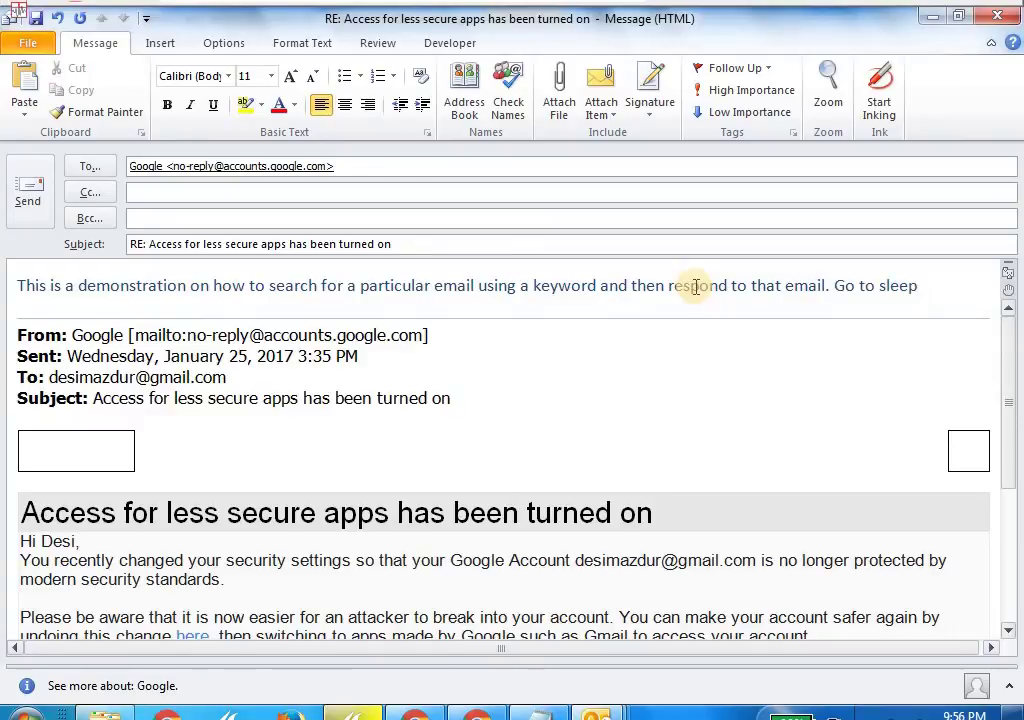
{"action": "key", "text": "BackSpace"}
{"action": "key", "text": "BackSpace"}
{"action": "key", "text": "BackSpace"}
{"action": "key", "text": "BackSpace"}
{"action": "key", "text": "BackSpace"}
{"action": "key", "text": "BackSpace"}
{"action": "key", "text": "BackSpace"}
{"action": "key", "text": "BackSpace"}
{"action": "key", "text": "BackSpace"}
{"action": "key", "text": "BackSpace"}
{"action": "key", "text": "BackSpace"}
{"action": "key", "text": "BackSpace"}
{"action": "key", "text": "BackSpace"}
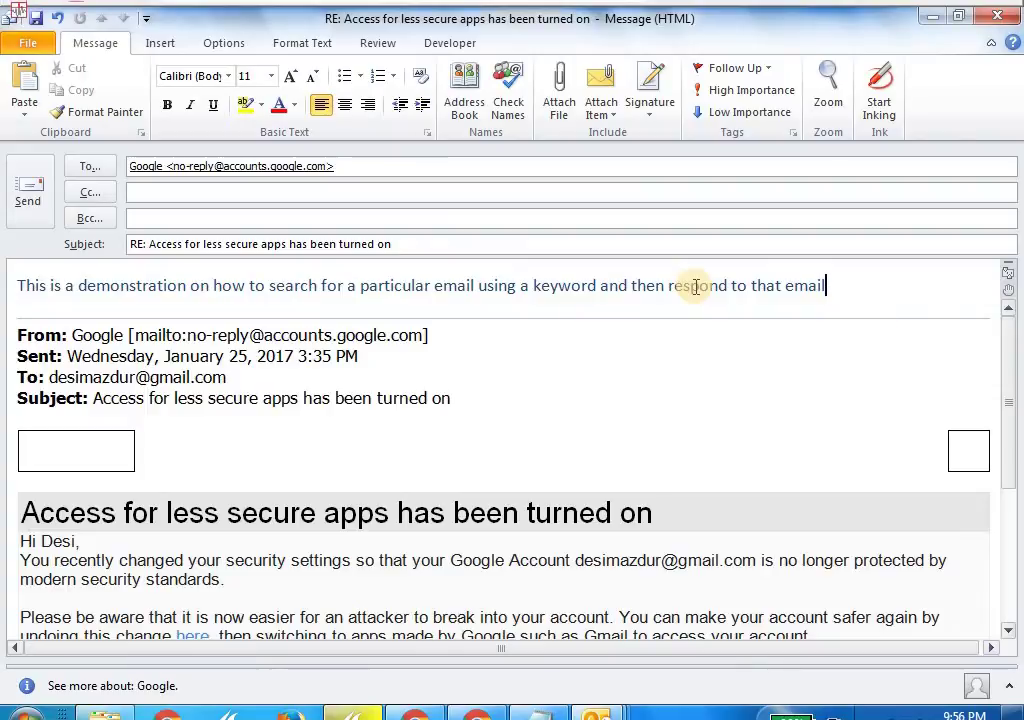